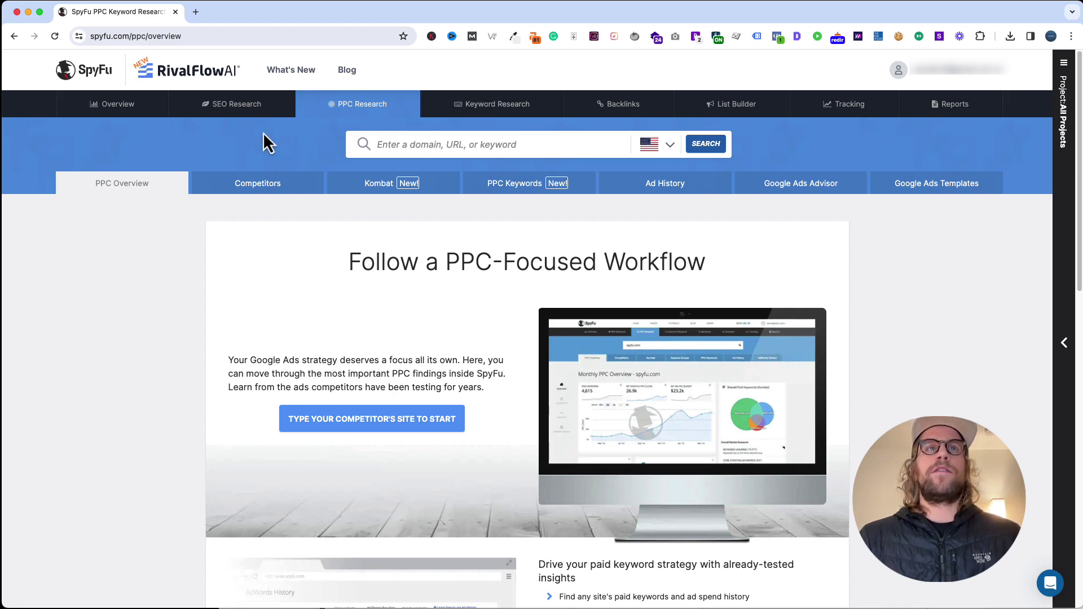
Look up bamboohr.com to load its Monthly PPC Overview: 22,576 paid keywords, $986k budget.
{"action": "mouse_move", "coordinate": [268, 141]}
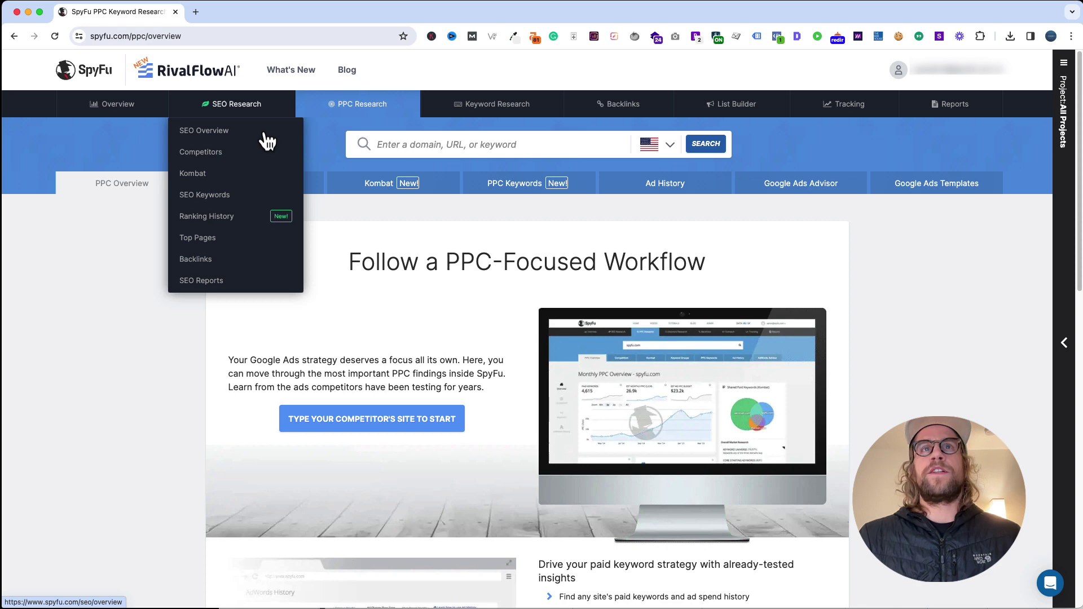
{"action": "mouse_move", "coordinate": [666, 115]}
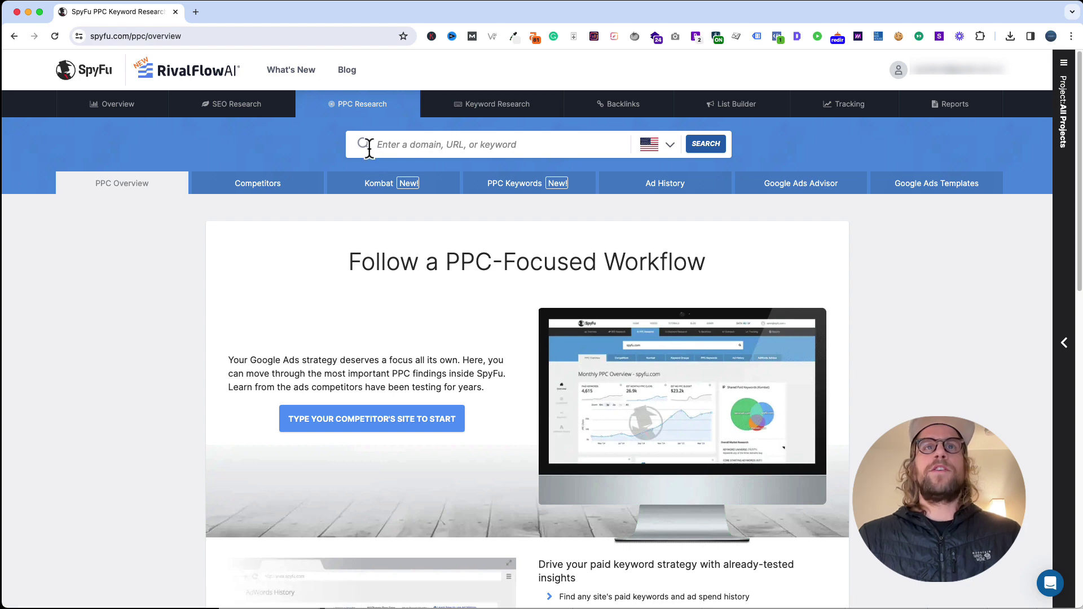
{"action": "left_click", "coordinate": [408, 146]}
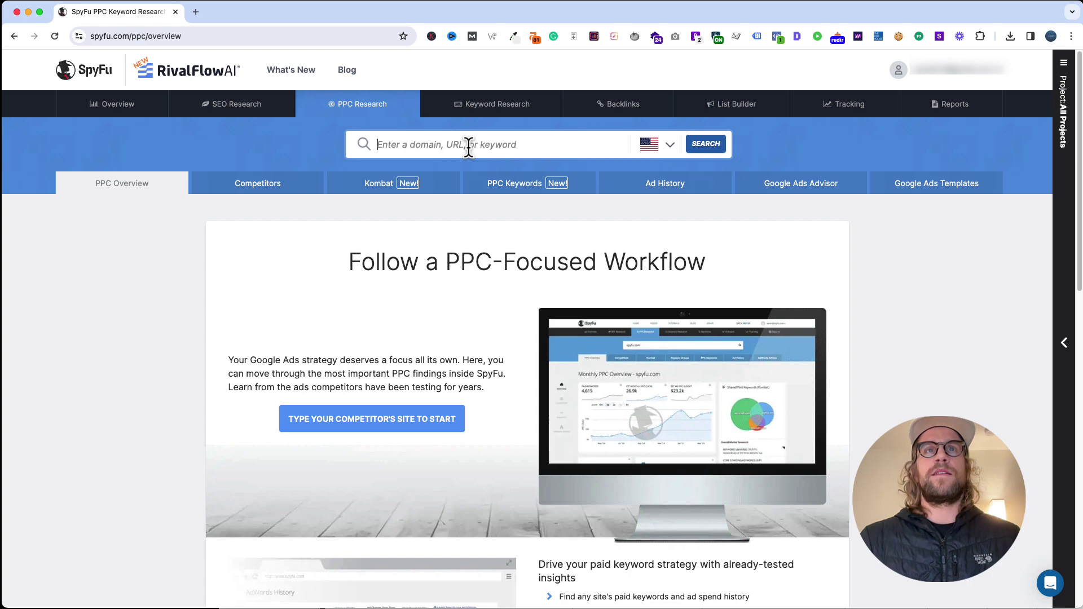
{"action": "type", "text": "ba"}
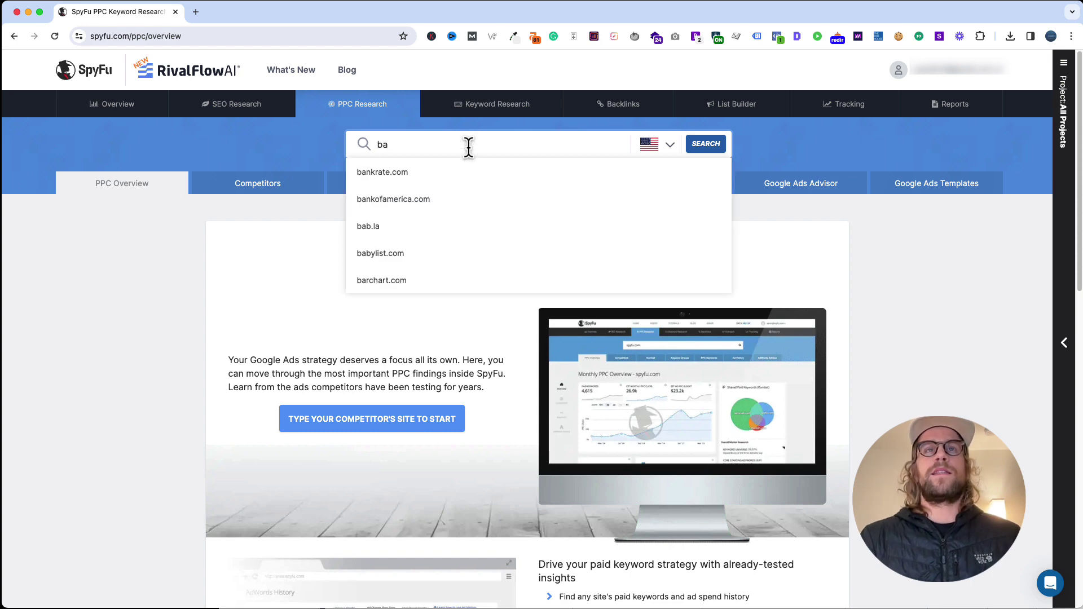
{"action": "type", "text": "m"}
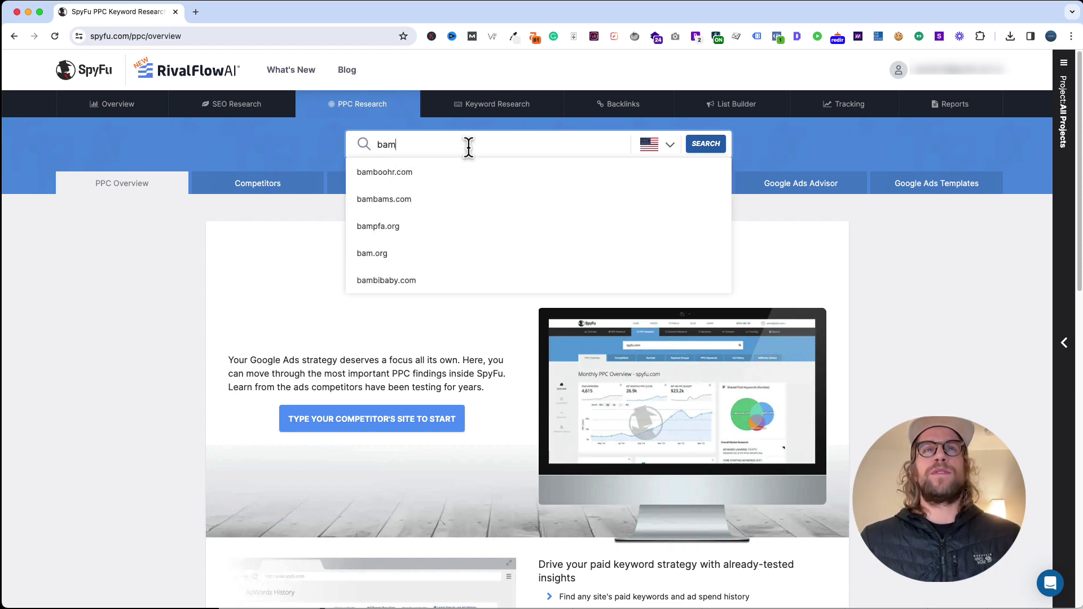
{"action": "left_click", "coordinate": [372, 170]}
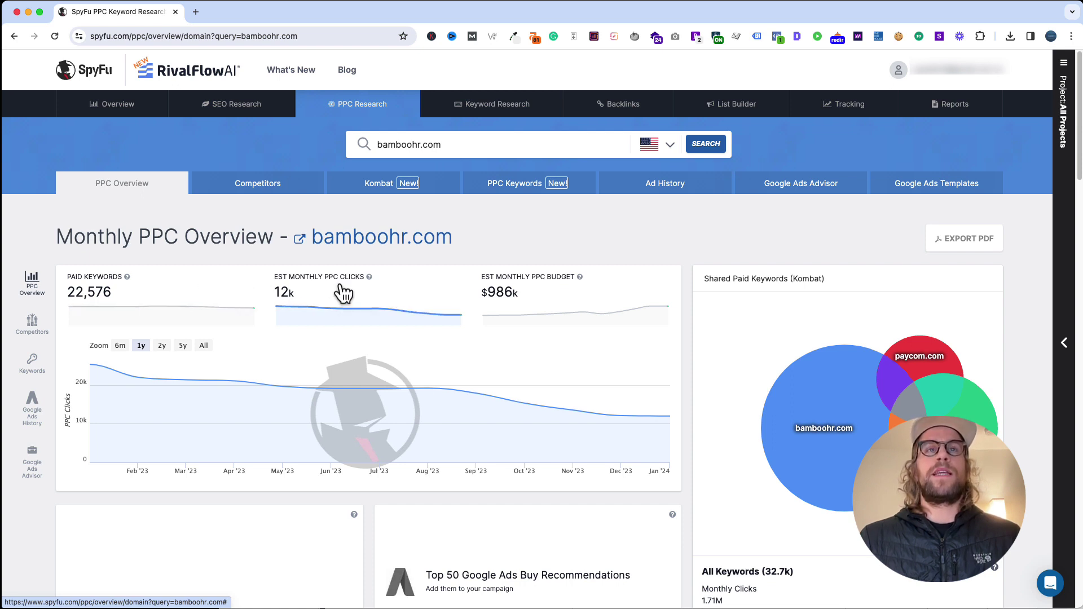
Chart bamboohr.com's estimated monthly PPC budget over 5 years, rising to $986k.
{"action": "left_click", "coordinate": [528, 288]}
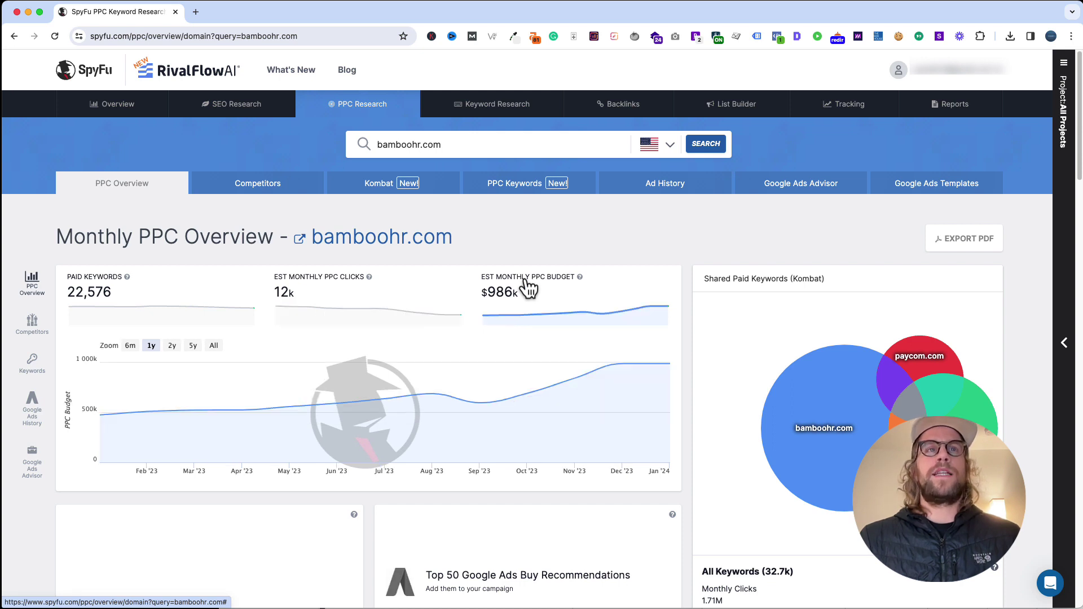
{"action": "left_click", "coordinate": [194, 346]}
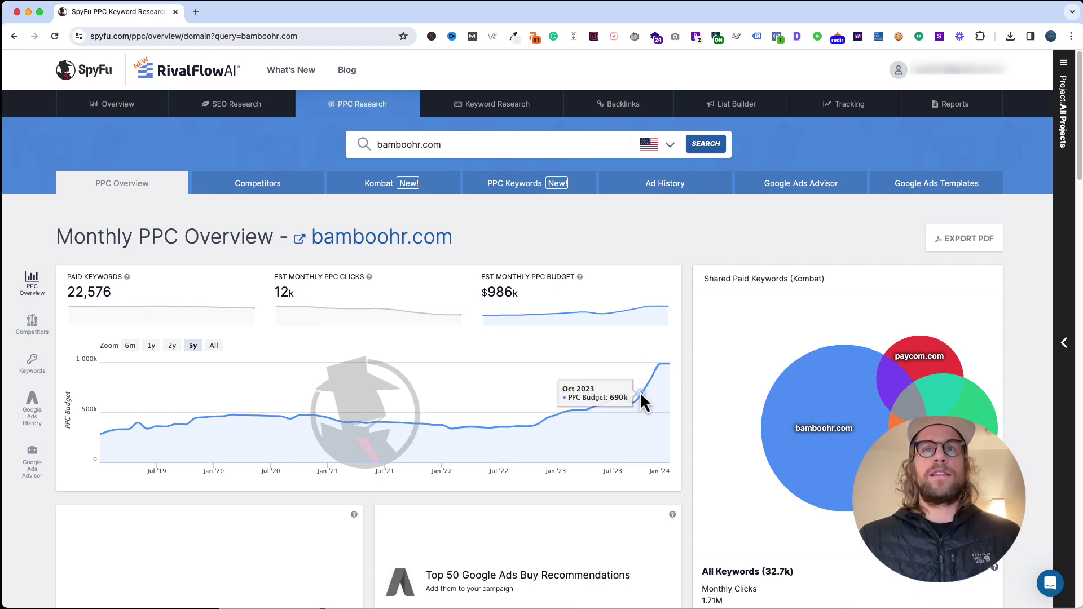
In Google Ads History, display the October 2023 ad for 'hr small business'.
{"action": "scroll", "coordinate": [640, 392], "scroll_direction": "down", "scroll_amount": 9}
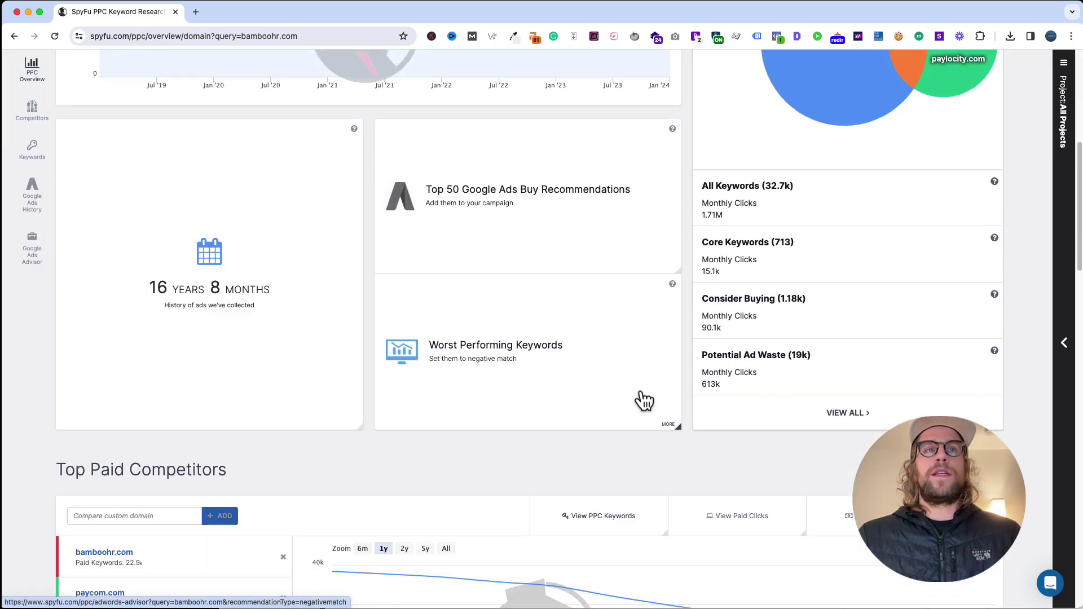
{"action": "scroll", "coordinate": [643, 395], "scroll_direction": "down", "scroll_amount": 3}
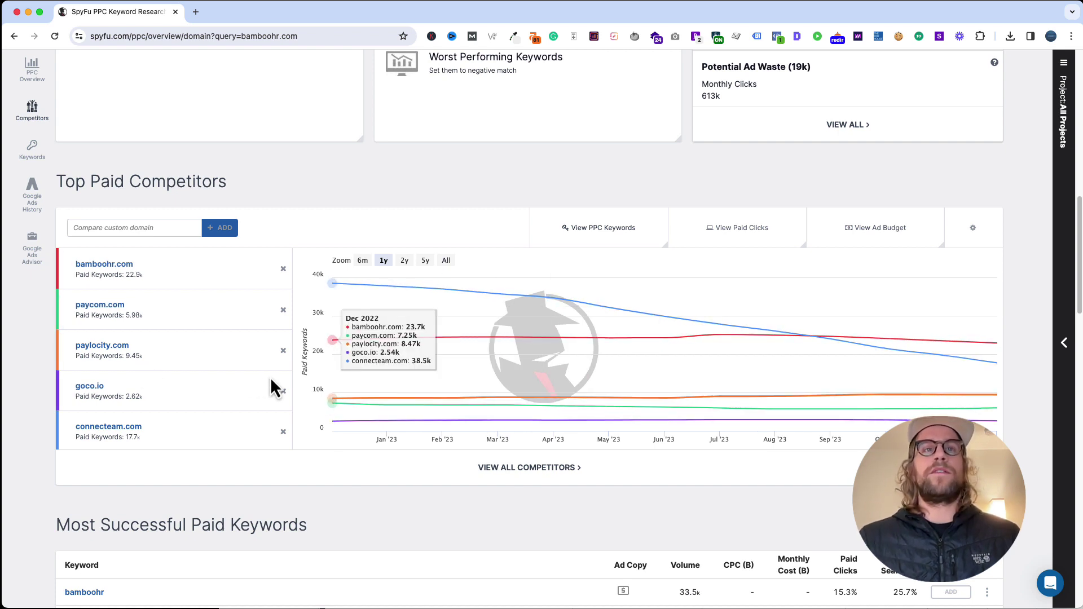
{"action": "scroll", "coordinate": [271, 378], "scroll_direction": "down", "scroll_amount": 3}
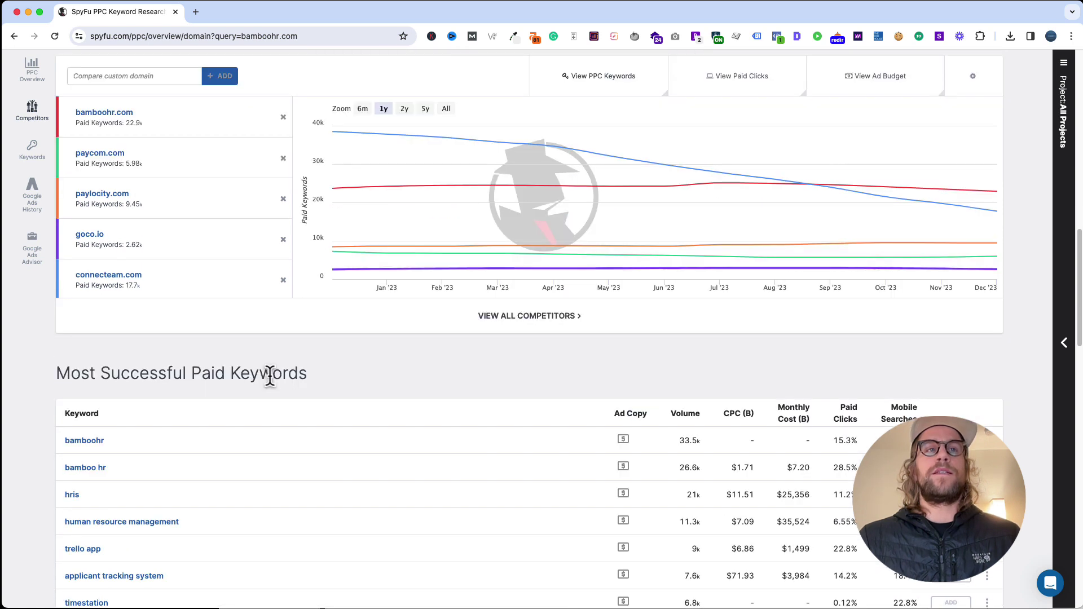
{"action": "scroll", "coordinate": [199, 402], "scroll_direction": "down", "scroll_amount": 1}
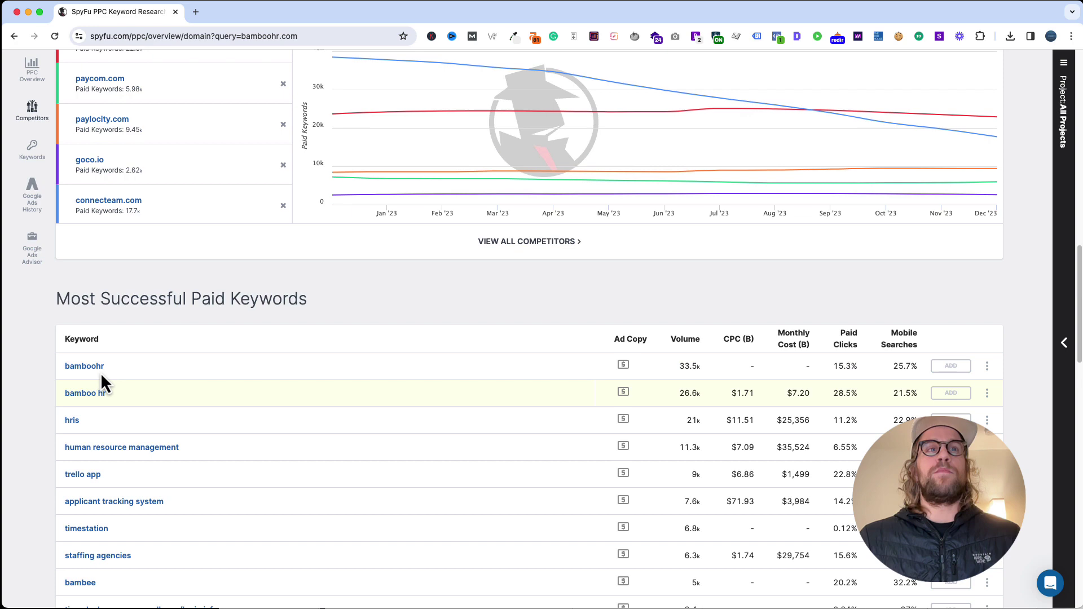
{"action": "scroll", "coordinate": [104, 383], "scroll_direction": "down", "scroll_amount": 1}
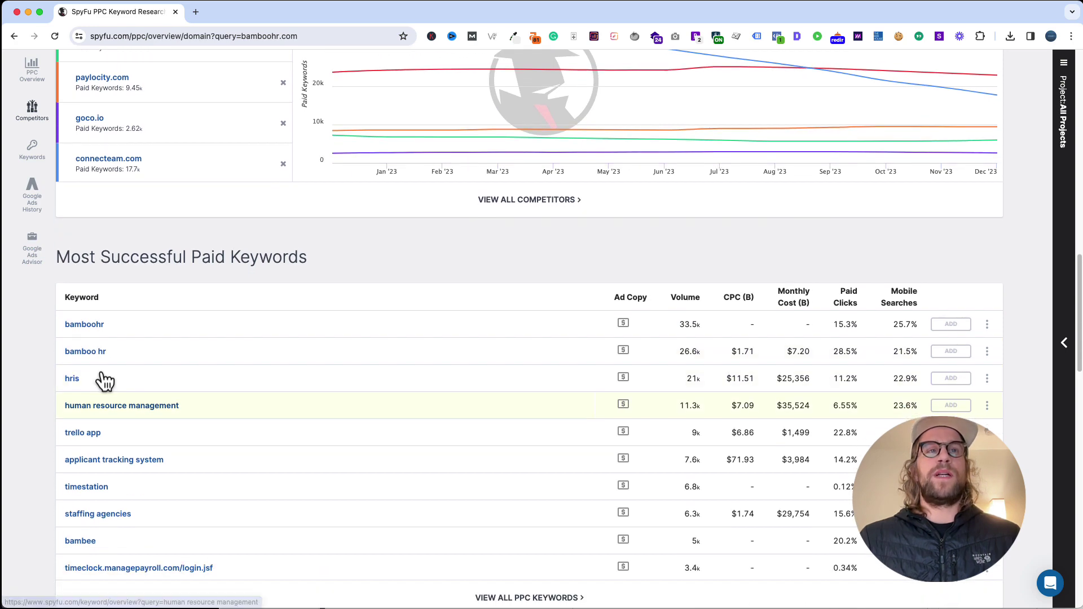
{"action": "scroll", "coordinate": [105, 382], "scroll_direction": "down", "scroll_amount": 3}
{"action": "scroll", "coordinate": [102, 377], "scroll_direction": "down", "scroll_amount": 5}
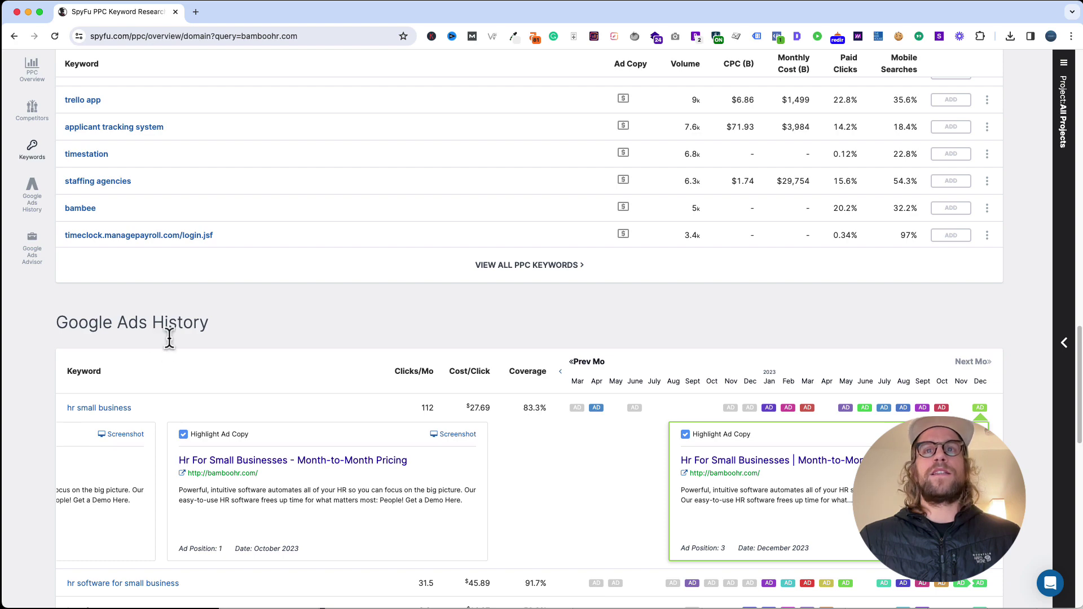
{"action": "left_click", "coordinate": [942, 408]}
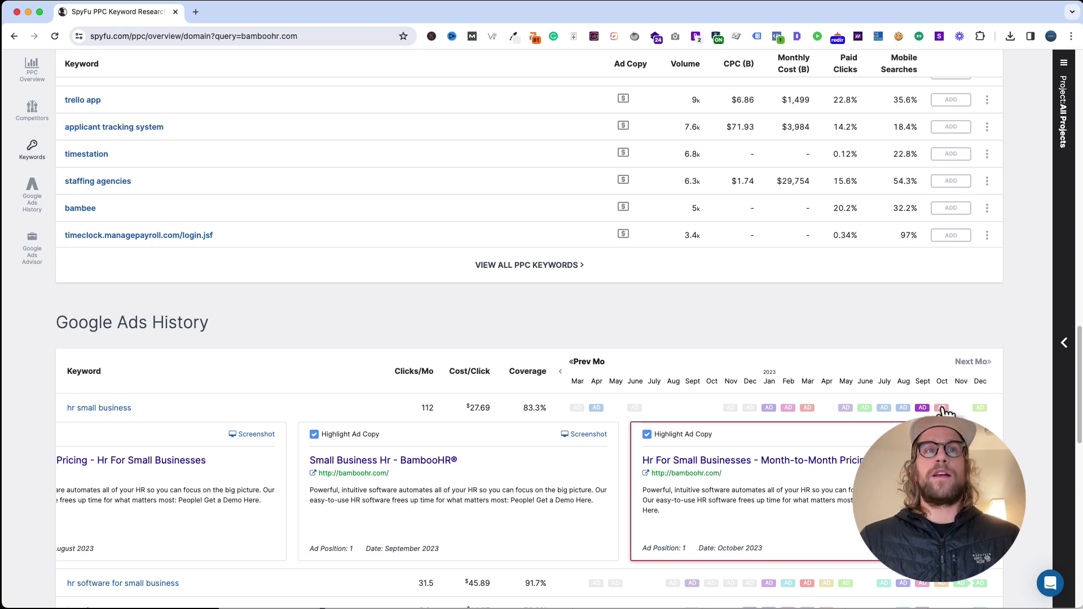
Review Most Successful Paid Keywords, led by 'bamboohr' (33.5k volume) and 'hris' ($11.51 CPC).
{"action": "scroll", "coordinate": [251, 424], "scroll_direction": "down", "scroll_amount": 1}
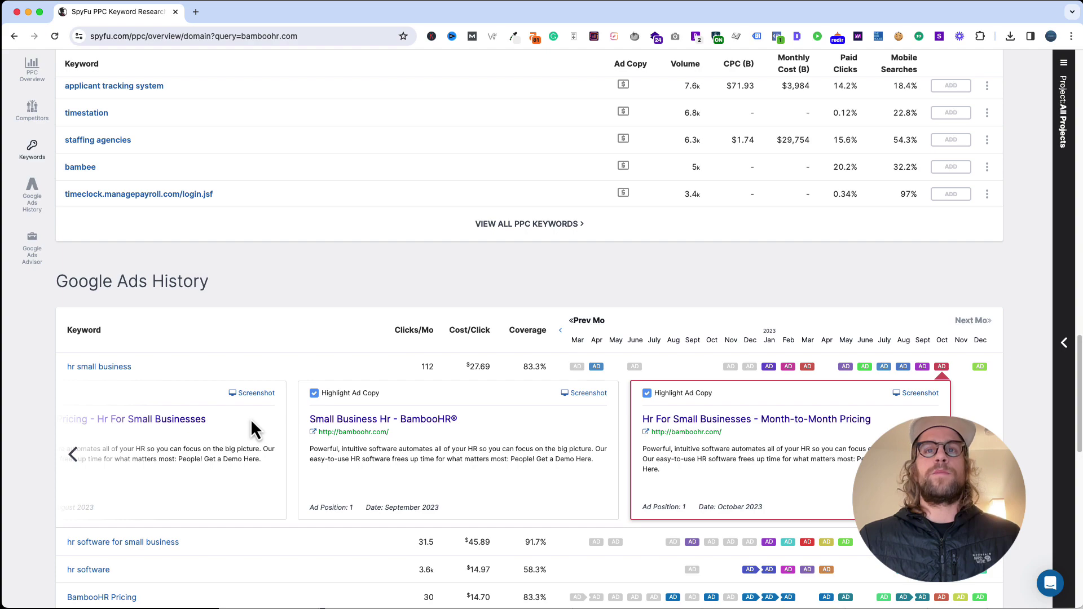
{"action": "scroll", "coordinate": [251, 422], "scroll_direction": "down", "scroll_amount": 10}
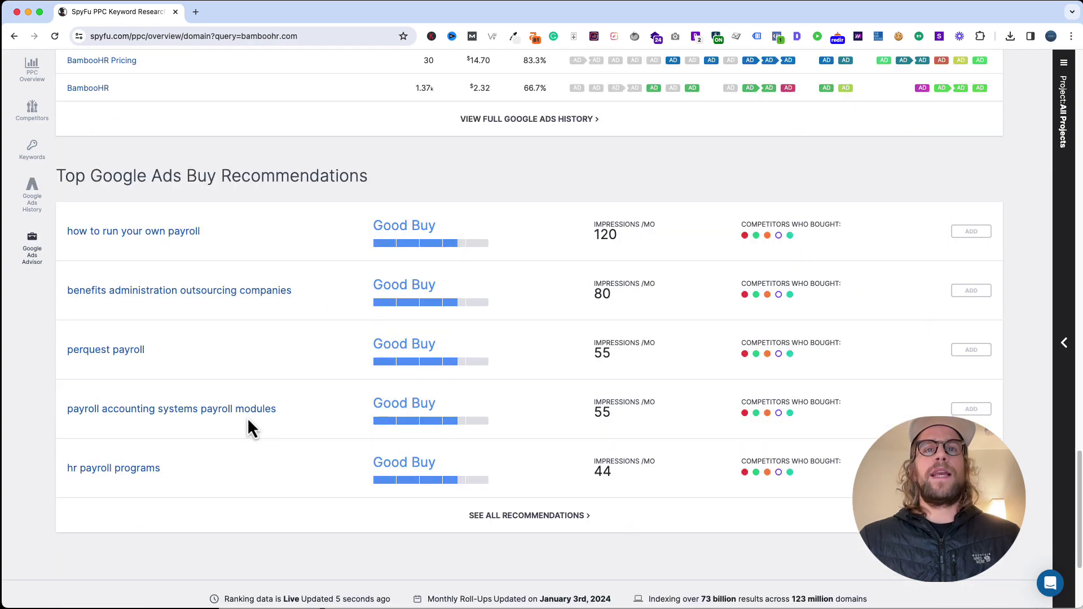
{"action": "scroll", "coordinate": [229, 411], "scroll_direction": "down", "scroll_amount": 3}
{"action": "scroll", "coordinate": [229, 411], "scroll_direction": "up", "scroll_amount": 10}
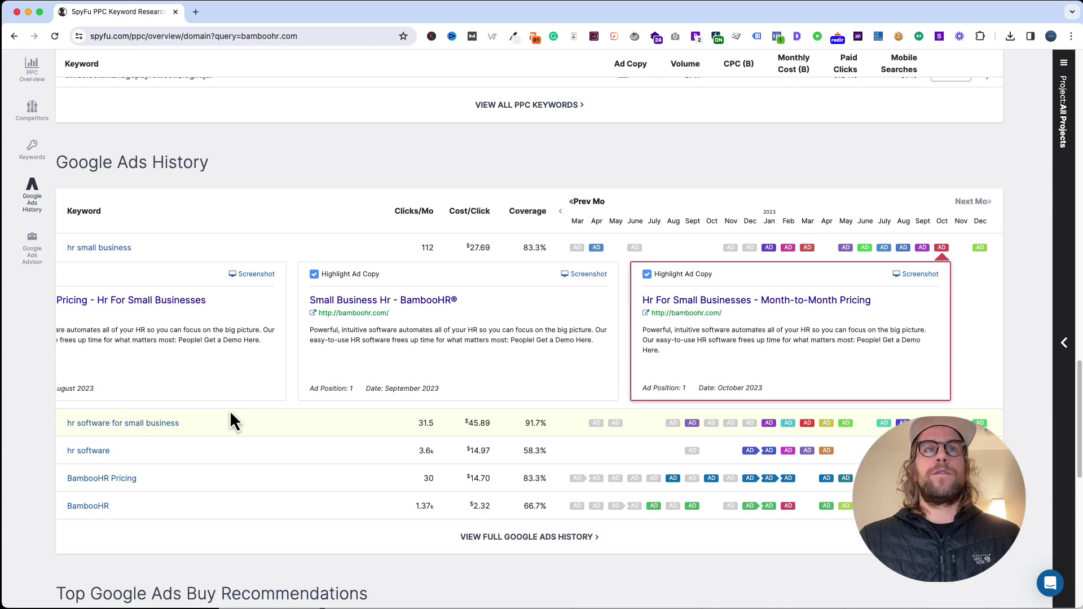
{"action": "scroll", "coordinate": [229, 411], "scroll_direction": "up", "scroll_amount": 8}
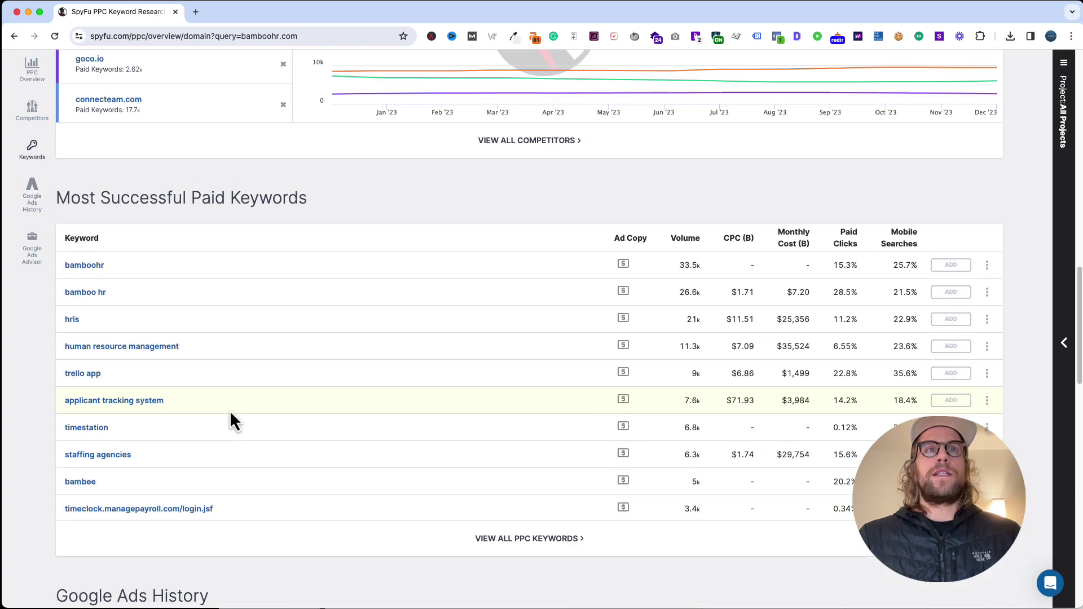
Open bamboohr.com's full paid keyword list and sort it by paid clicks, then by search volume.
{"action": "left_click", "coordinate": [501, 545]}
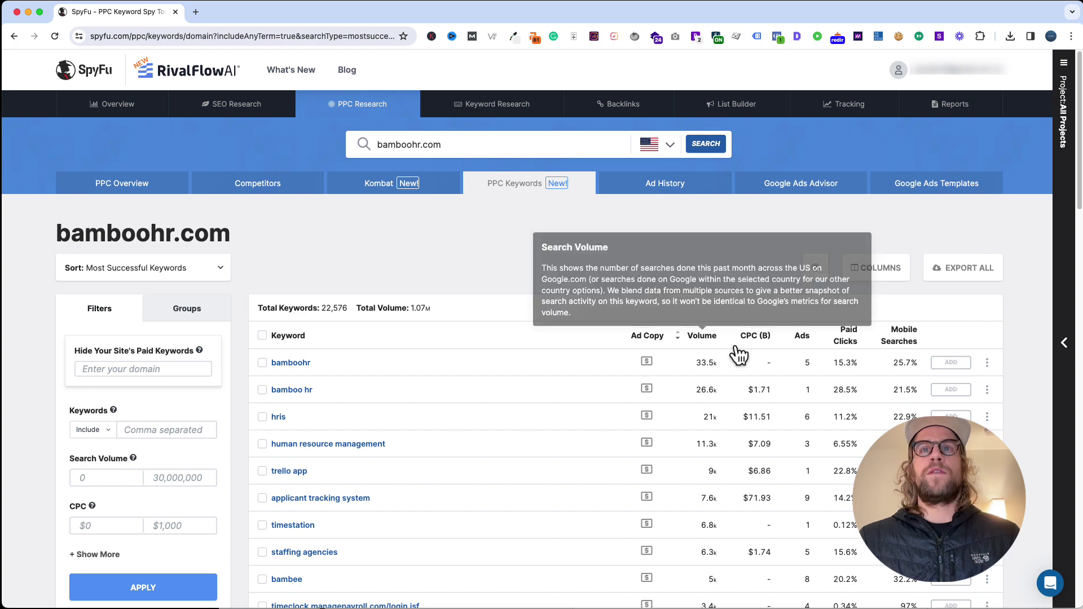
{"action": "mouse_move", "coordinate": [772, 348]}
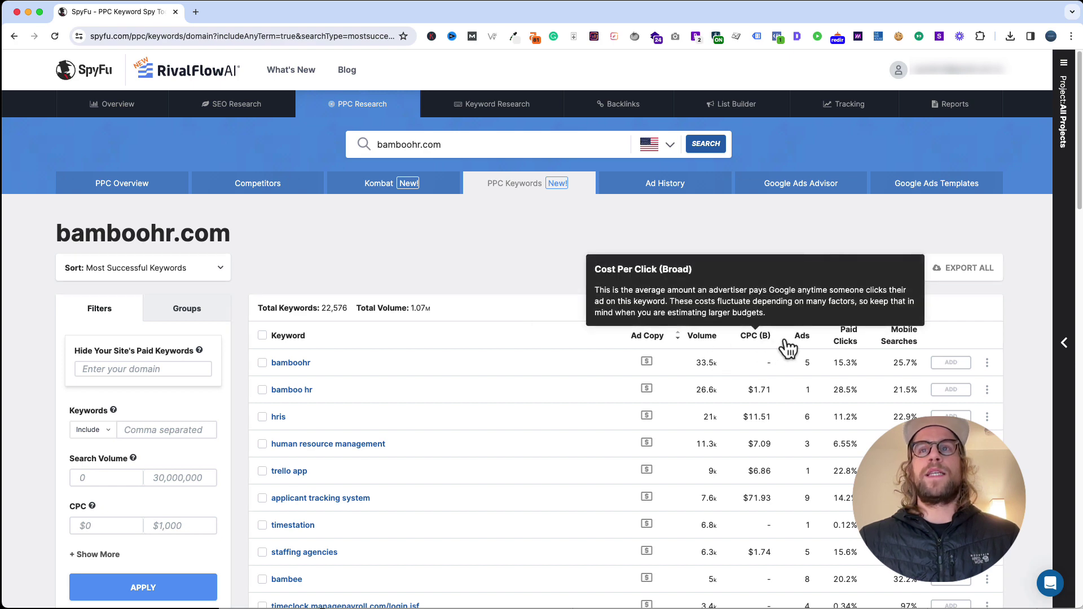
{"action": "left_click", "coordinate": [865, 348]}
{"action": "left_click", "coordinate": [706, 341]}
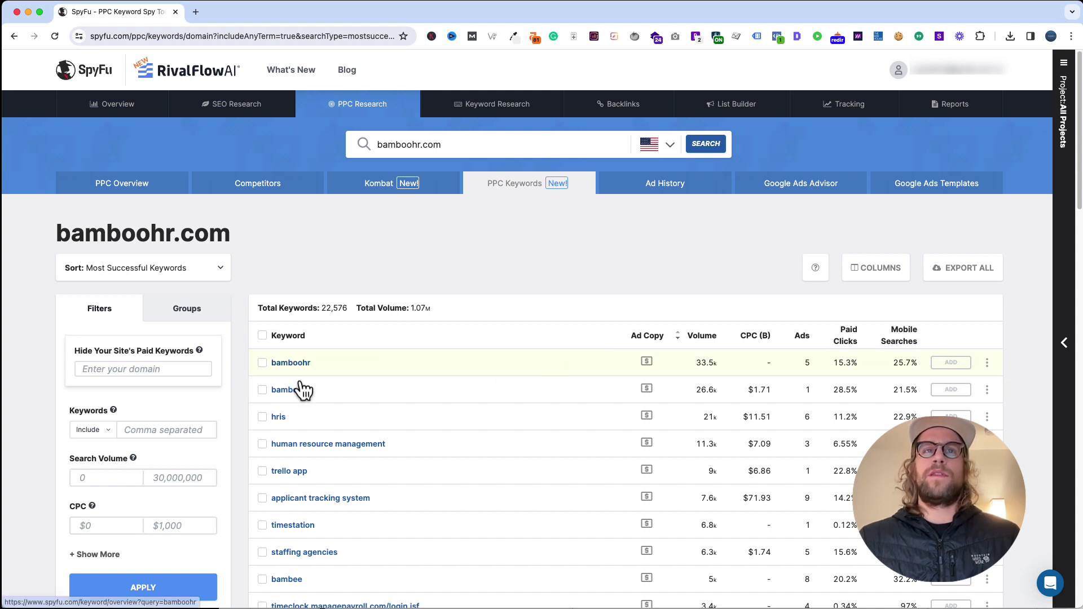
{"action": "scroll", "coordinate": [303, 387], "scroll_direction": "down", "scroll_amount": 1}
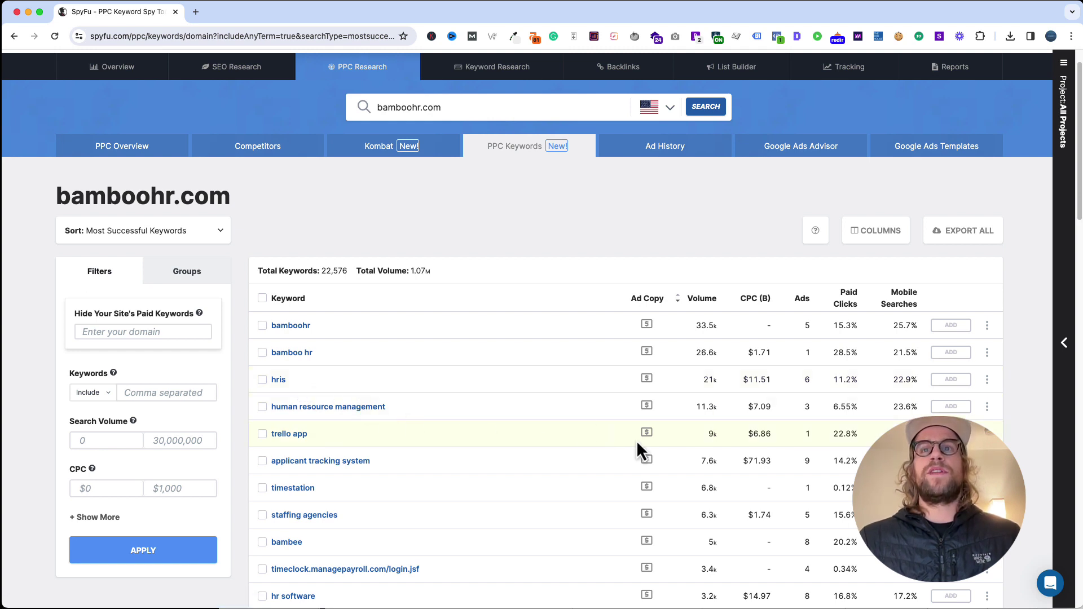
{"action": "scroll", "coordinate": [772, 454], "scroll_direction": "down", "scroll_amount": 2}
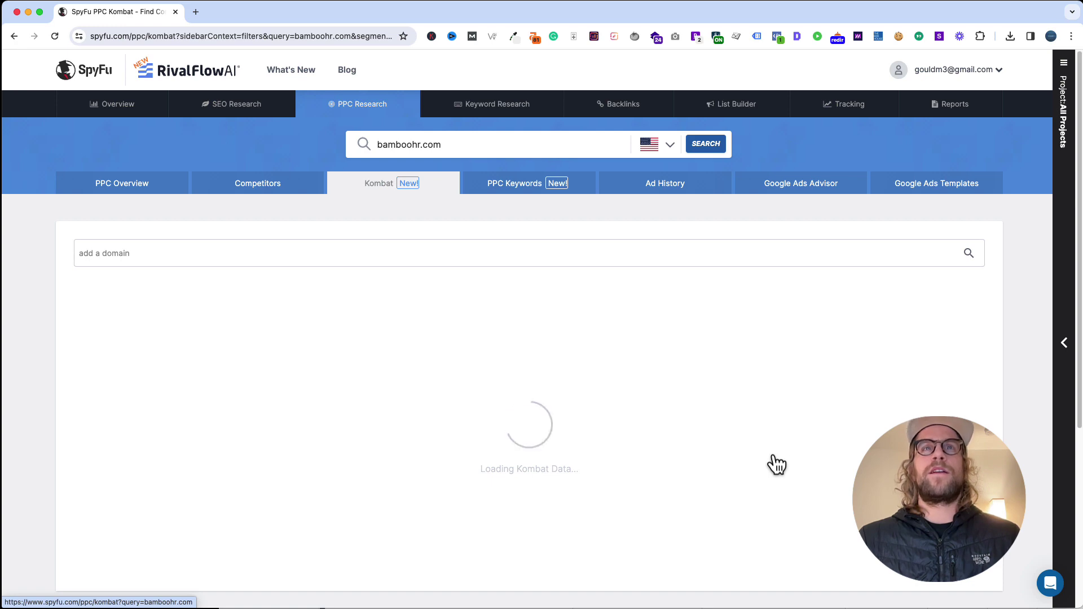
Compare bamboohr.com with paycom.com and paylocity.com in Kombat, examining the 713-keyword three-way overlap.
{"action": "scroll", "coordinate": [774, 458], "scroll_direction": "down", "scroll_amount": 10}
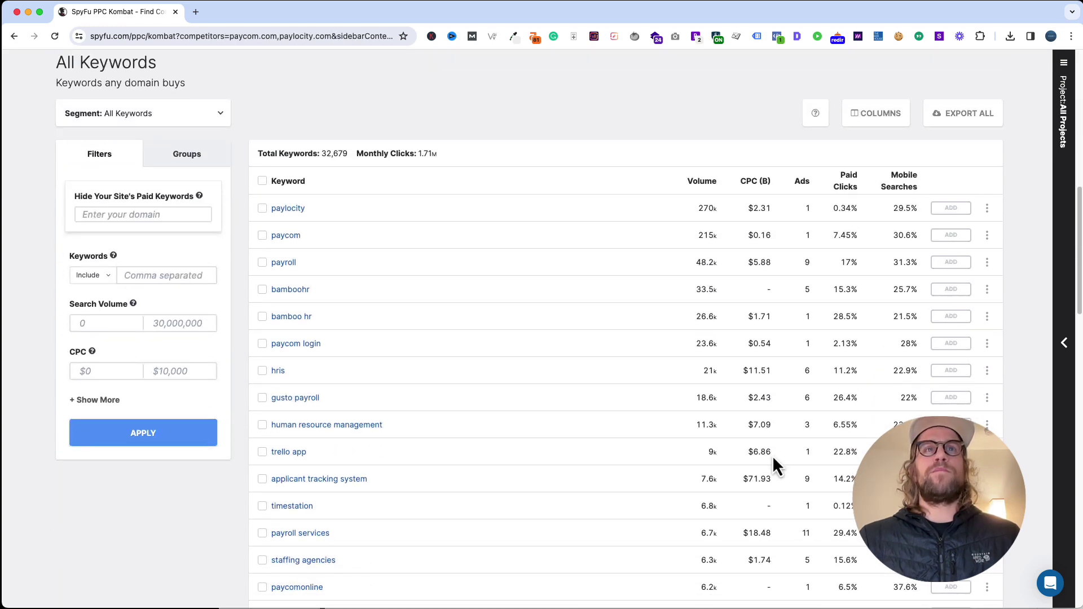
{"action": "scroll", "coordinate": [773, 458], "scroll_direction": "up", "scroll_amount": 7}
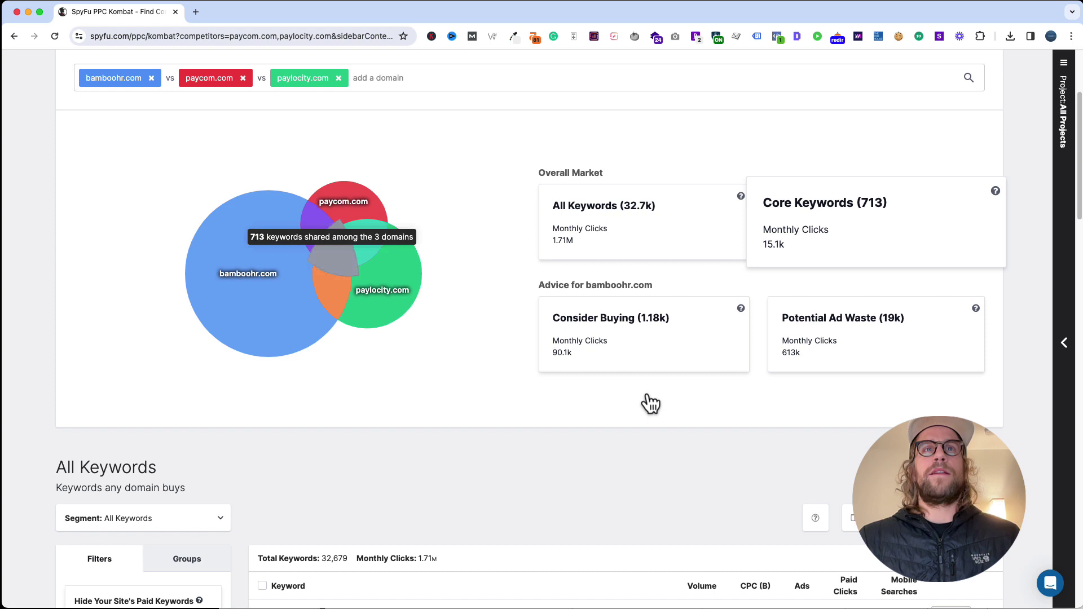
{"action": "scroll", "coordinate": [363, 266], "scroll_direction": "up", "scroll_amount": 3}
{"action": "left_click", "coordinate": [359, 253]}
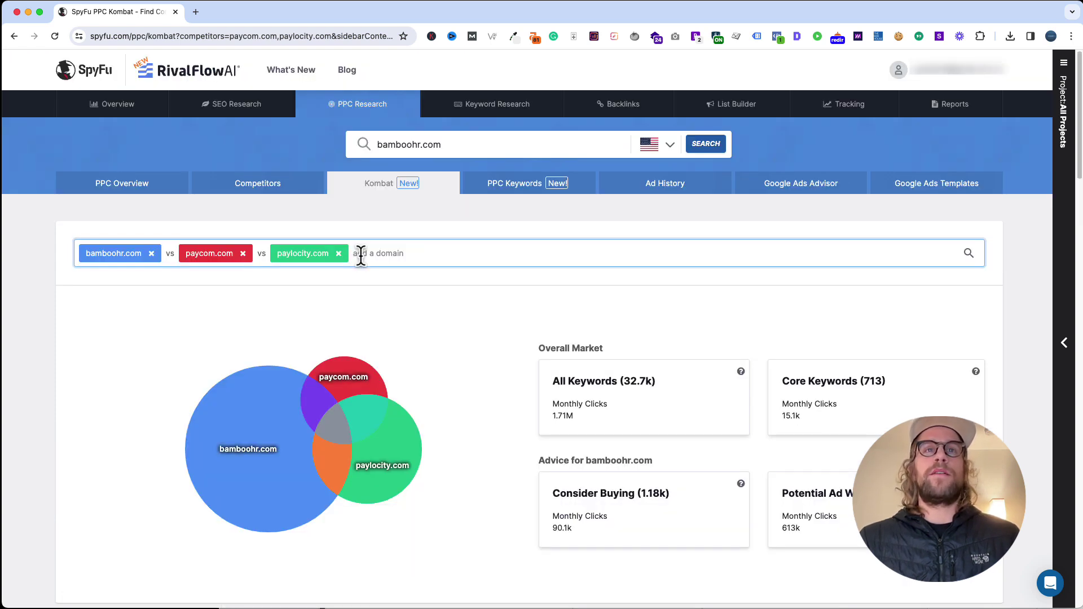
{"action": "mouse_move", "coordinate": [337, 436]}
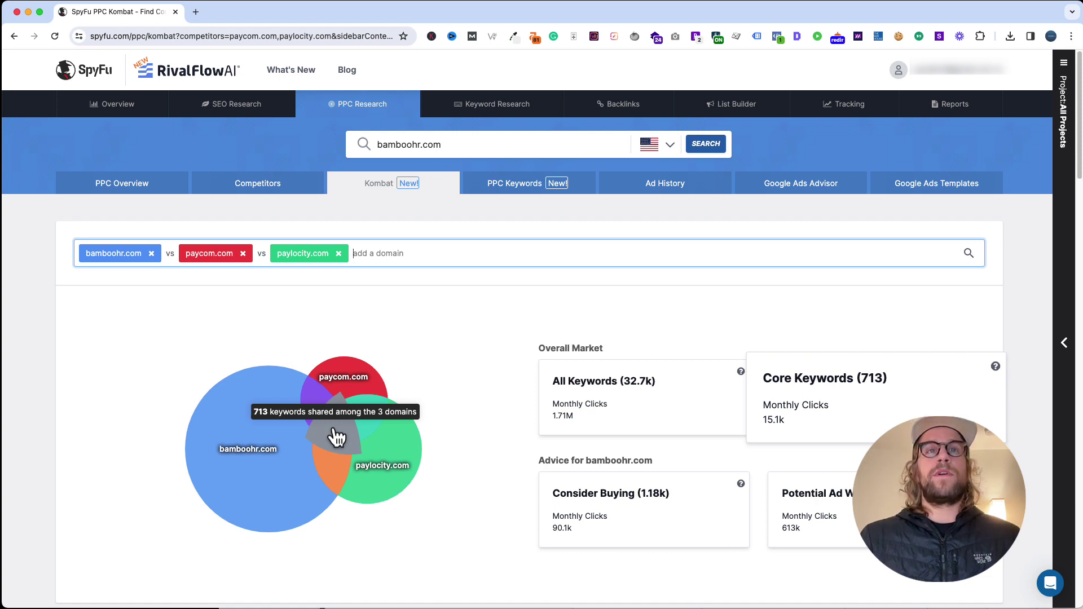
{"action": "mouse_move", "coordinate": [348, 395]}
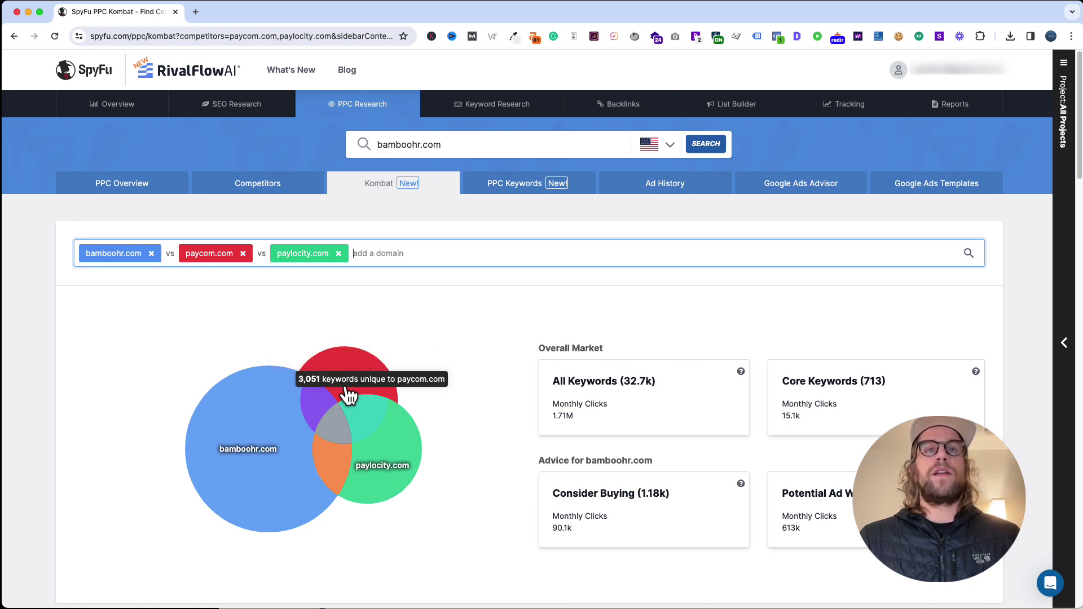
{"action": "mouse_move", "coordinate": [401, 449]}
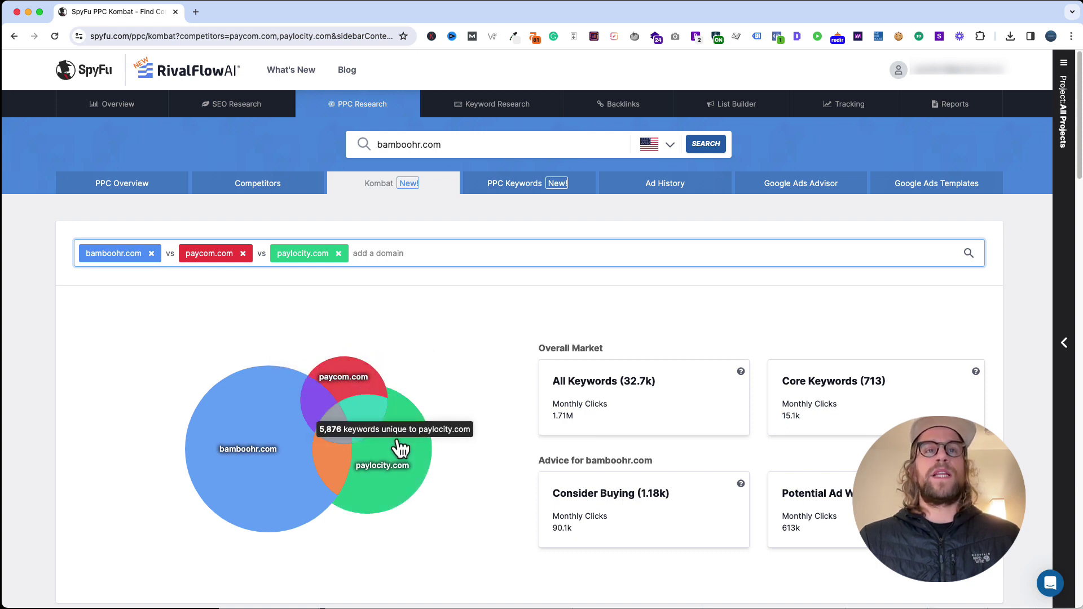
{"action": "mouse_move", "coordinate": [271, 431]}
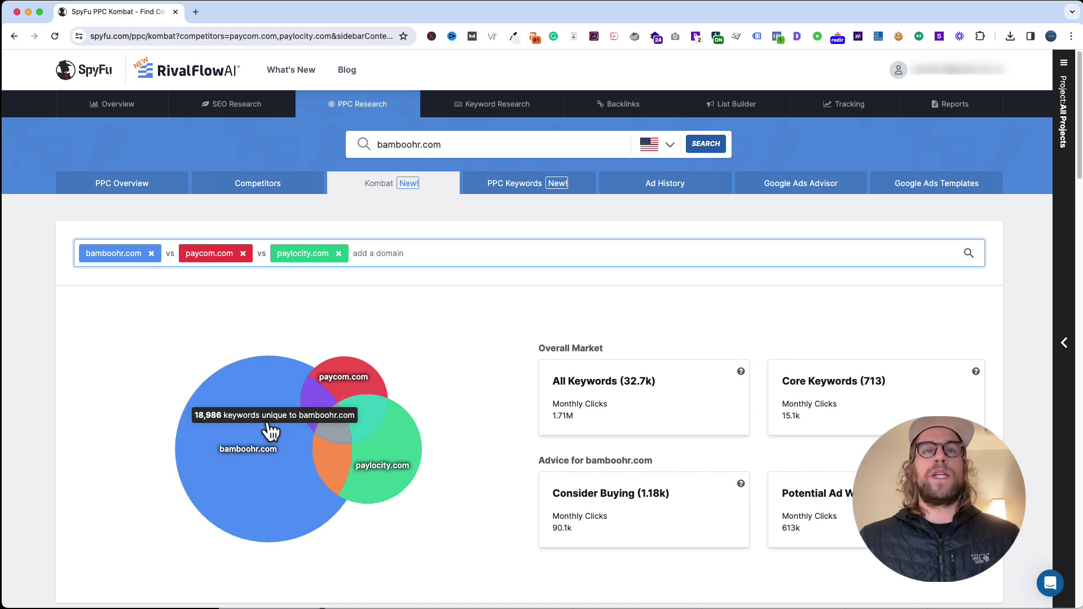
{"action": "left_click", "coordinate": [339, 441]}
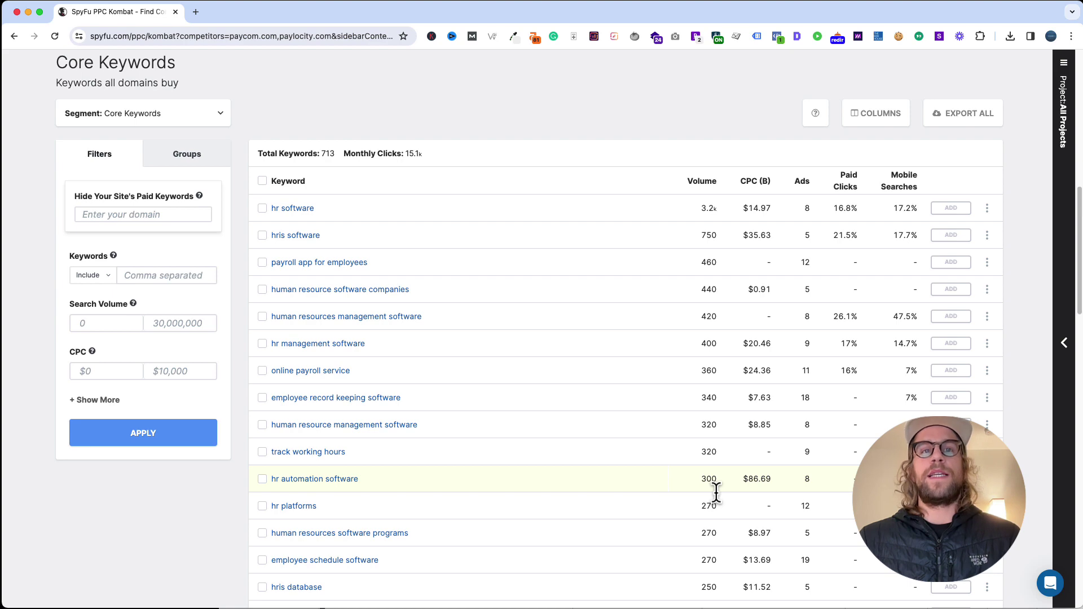
{"action": "scroll", "coordinate": [716, 493], "scroll_direction": "up", "scroll_amount": 10}
Step through the 'hr software for small business' ads from April to November 2023 in Ad History.
{"action": "left_click", "coordinate": [685, 195]}
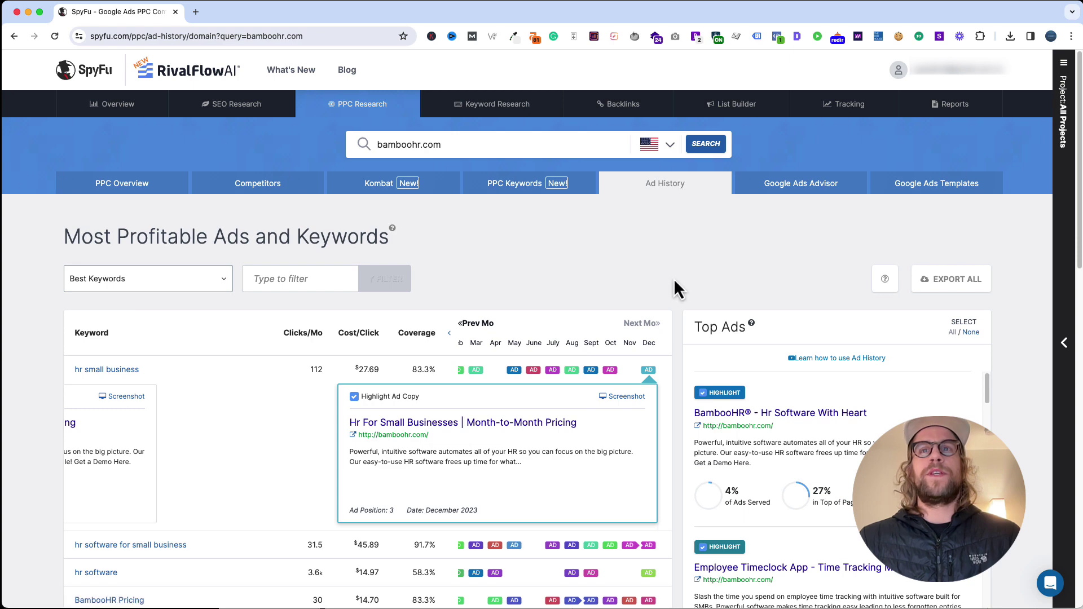
{"action": "scroll", "coordinate": [673, 279], "scroll_direction": "down", "scroll_amount": 3}
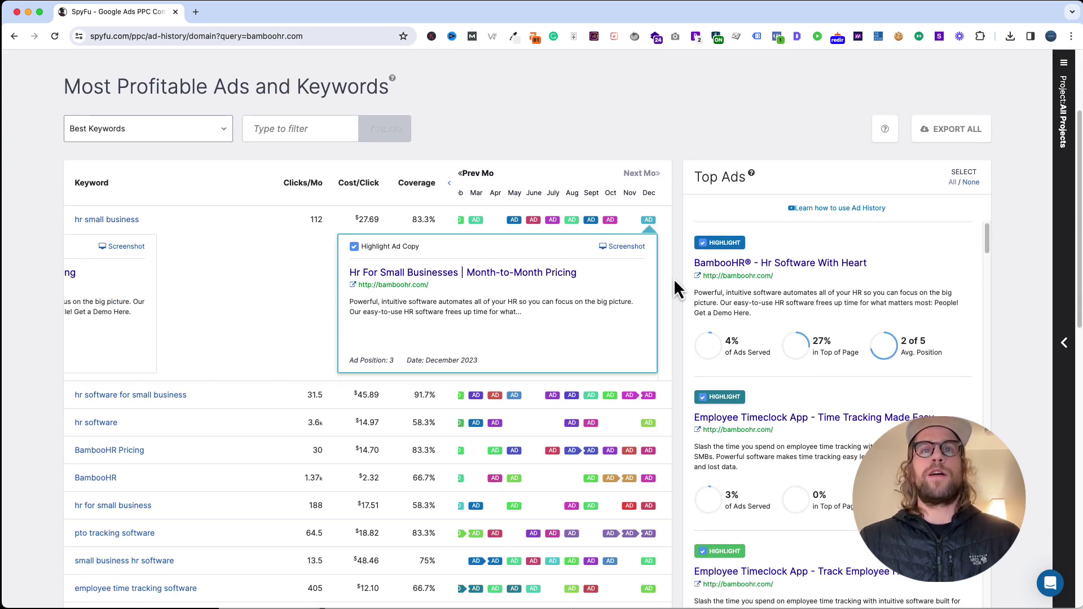
{"action": "left_click", "coordinate": [500, 396]}
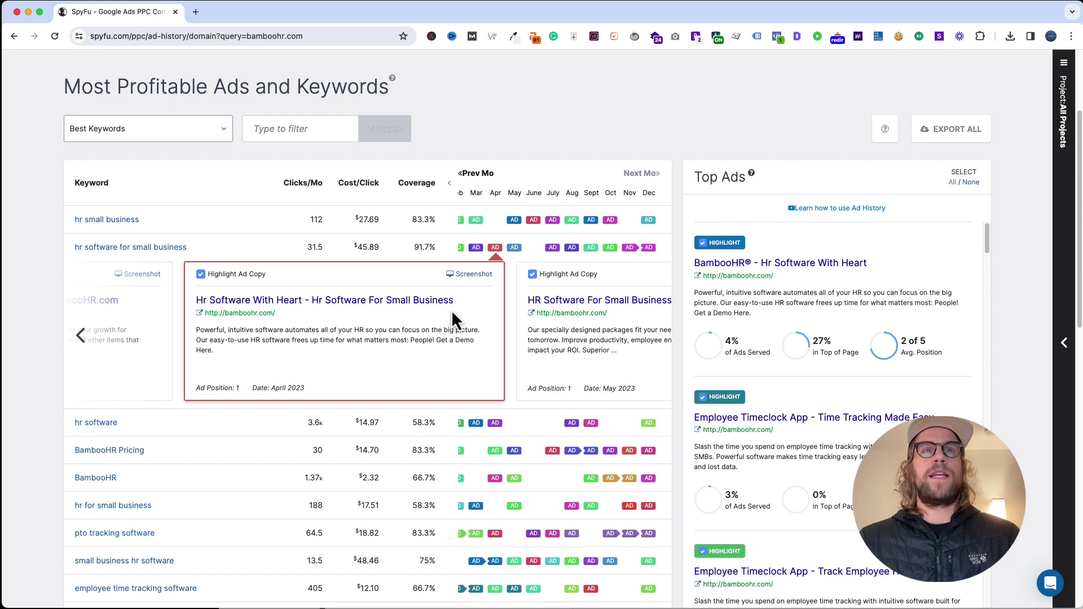
{"action": "left_click", "coordinate": [517, 249]}
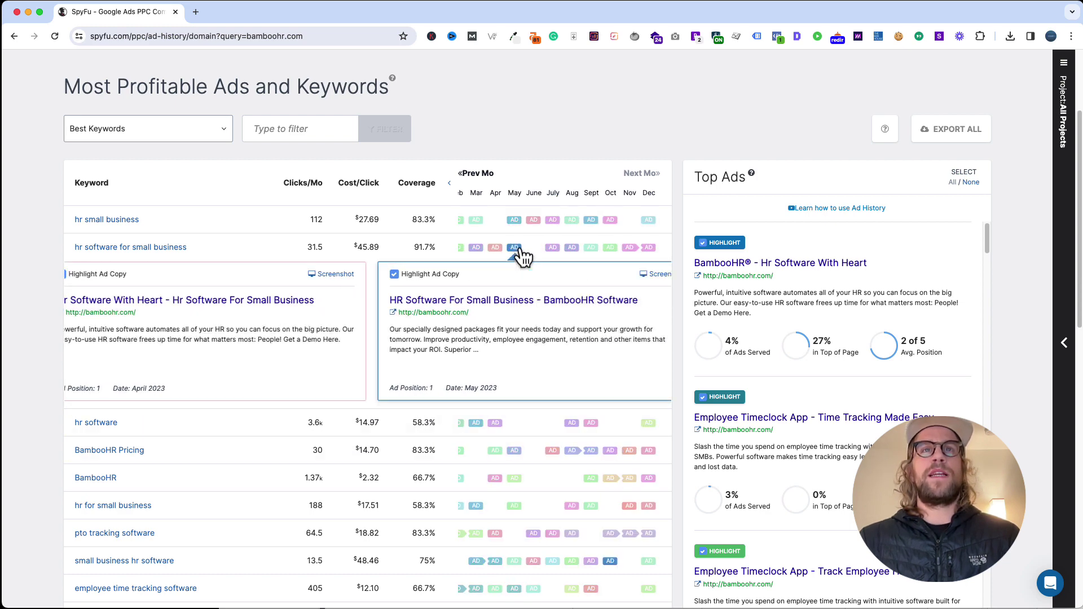
{"action": "left_click", "coordinate": [554, 249]}
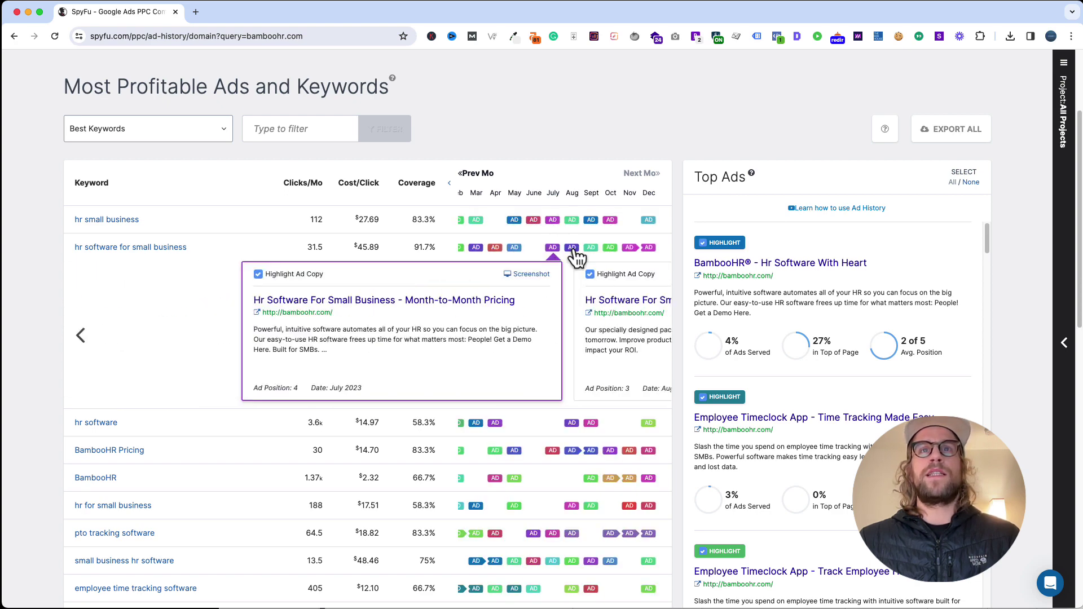
{"action": "left_click", "coordinate": [573, 248]}
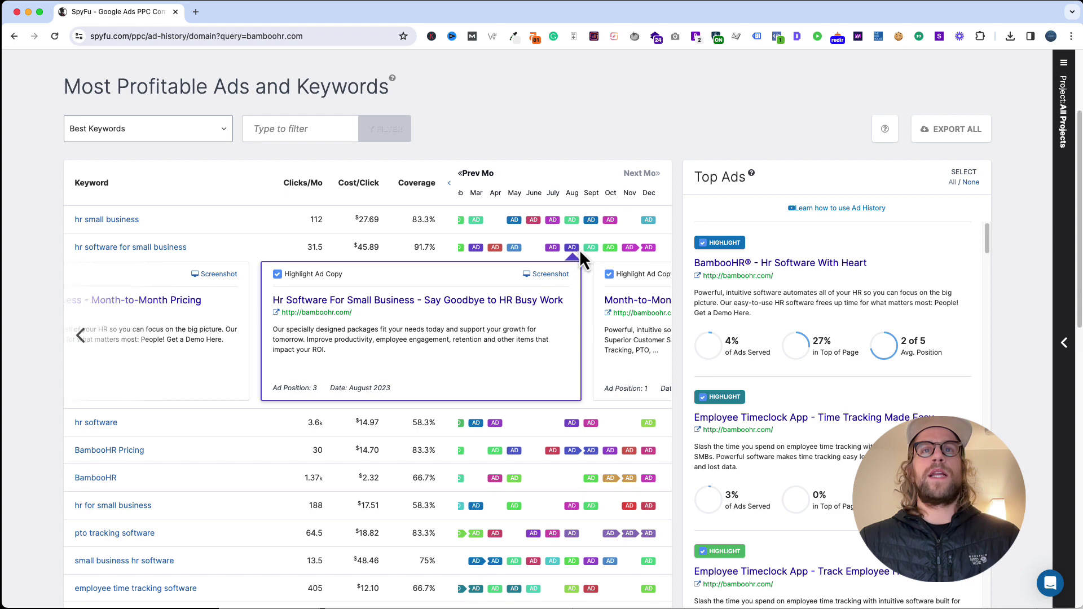
{"action": "left_click", "coordinate": [599, 249]}
{"action": "left_click", "coordinate": [610, 248]}
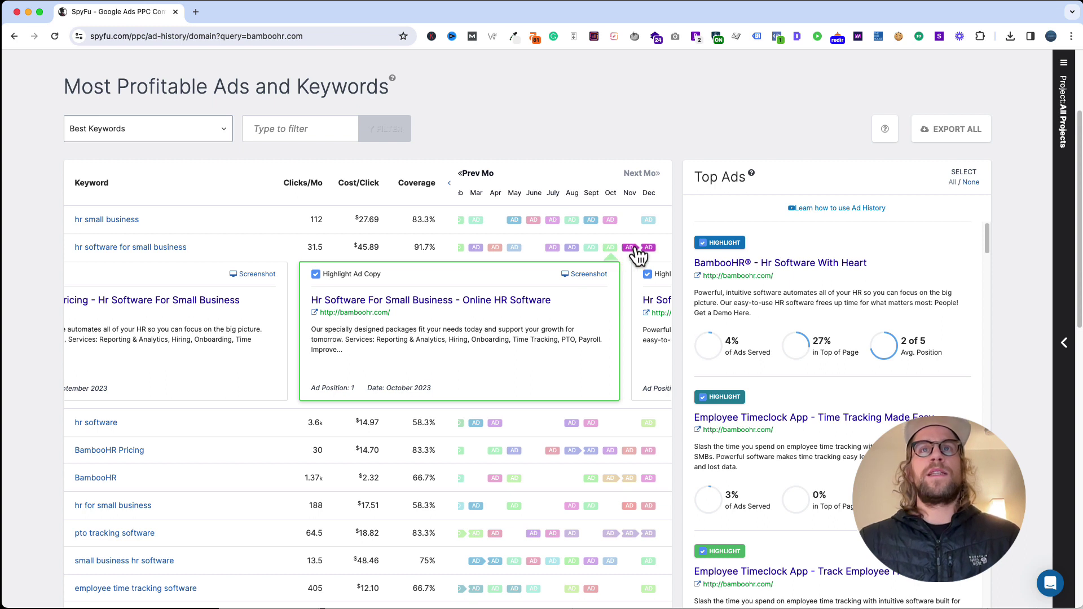
{"action": "left_click", "coordinate": [631, 249]}
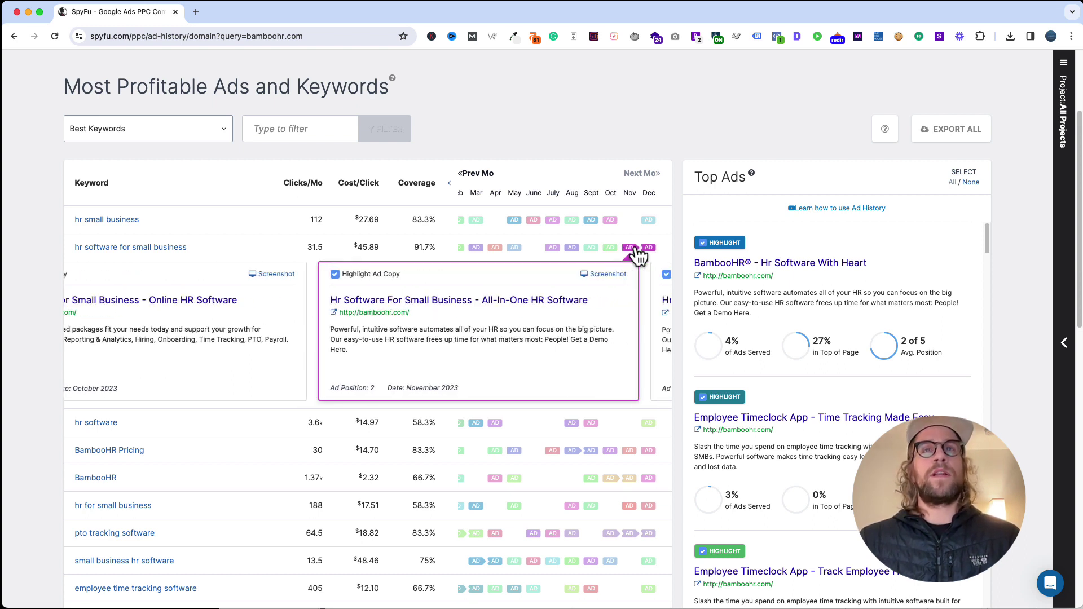